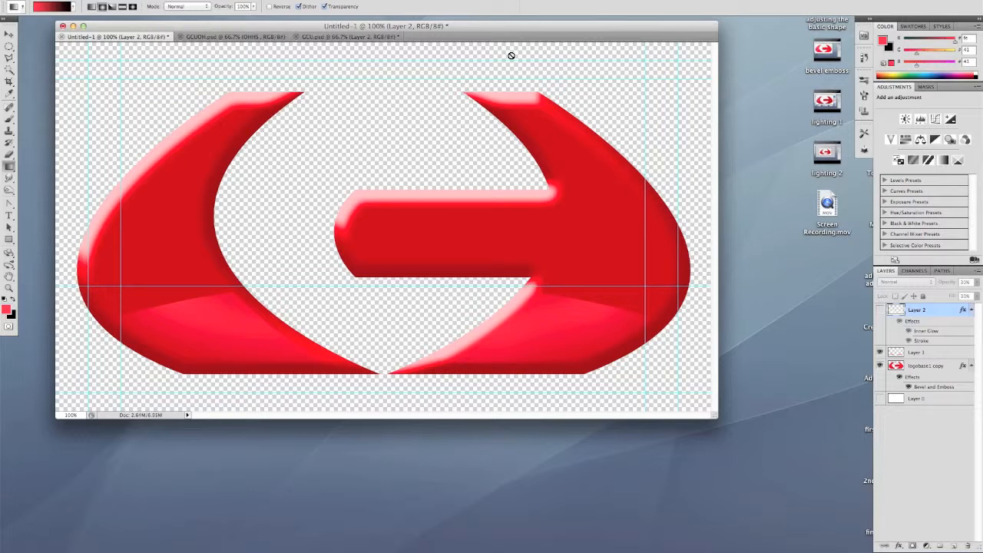
{"action": "left_click", "coordinate": [145, 18]}
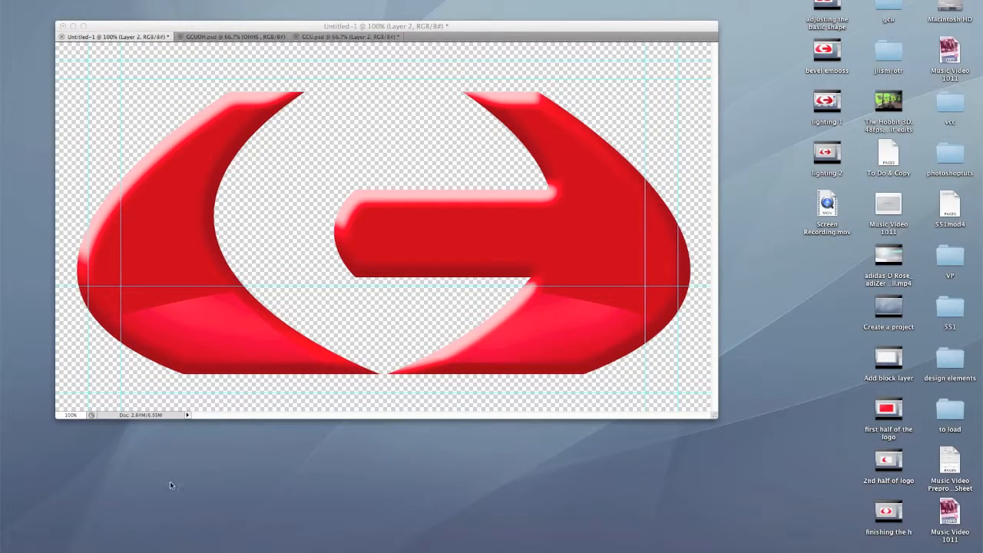
{"action": "left_click", "coordinate": [549, 46]}
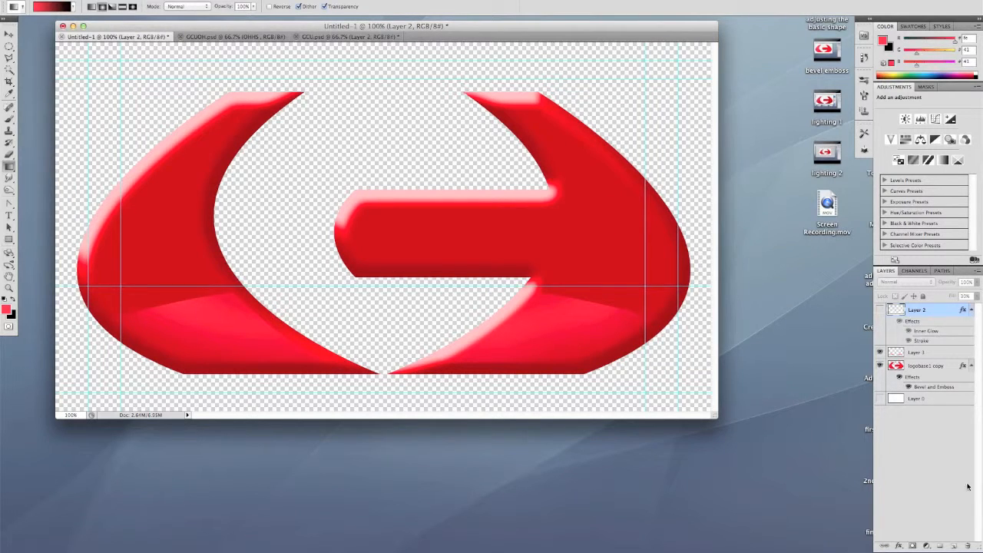
Add a new layer above Layer 2 and fill it with a red-to-black radial gradient starting near the logo's centre
{"action": "left_click", "coordinate": [953, 546]}
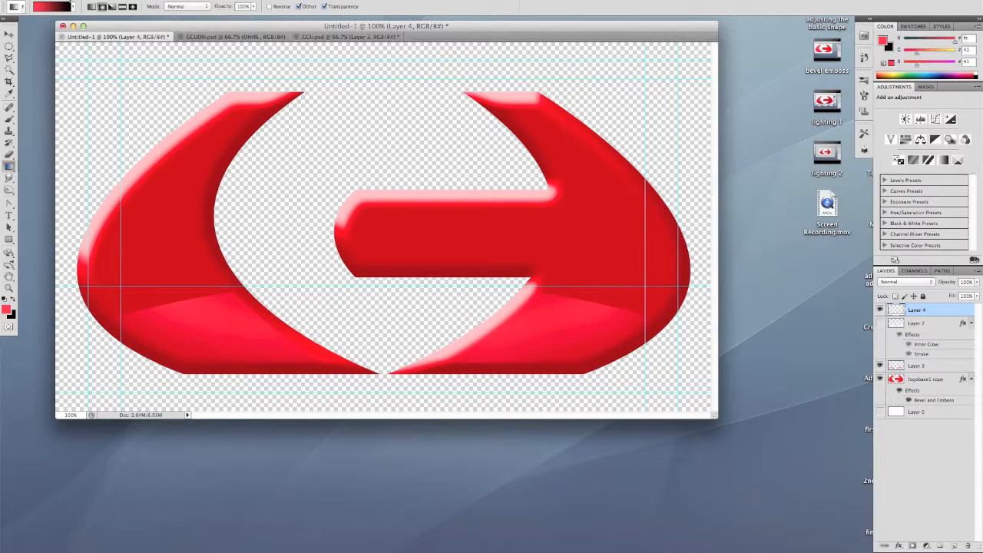
{"action": "left_click", "coordinate": [73, 6]}
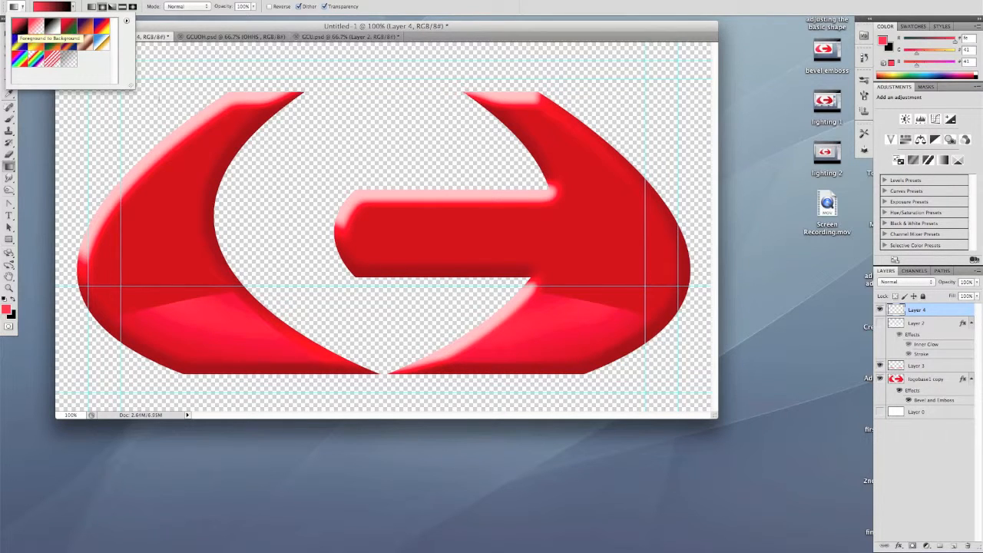
{"action": "left_click", "coordinate": [132, 1]}
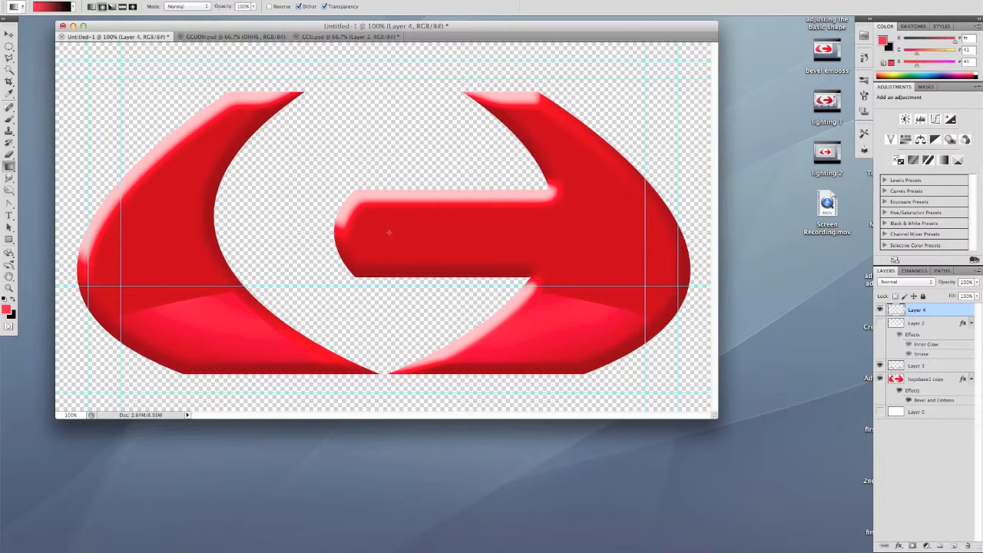
{"action": "left_click_drag", "start_coordinate": [424, 232], "coordinate": [587, 232]}
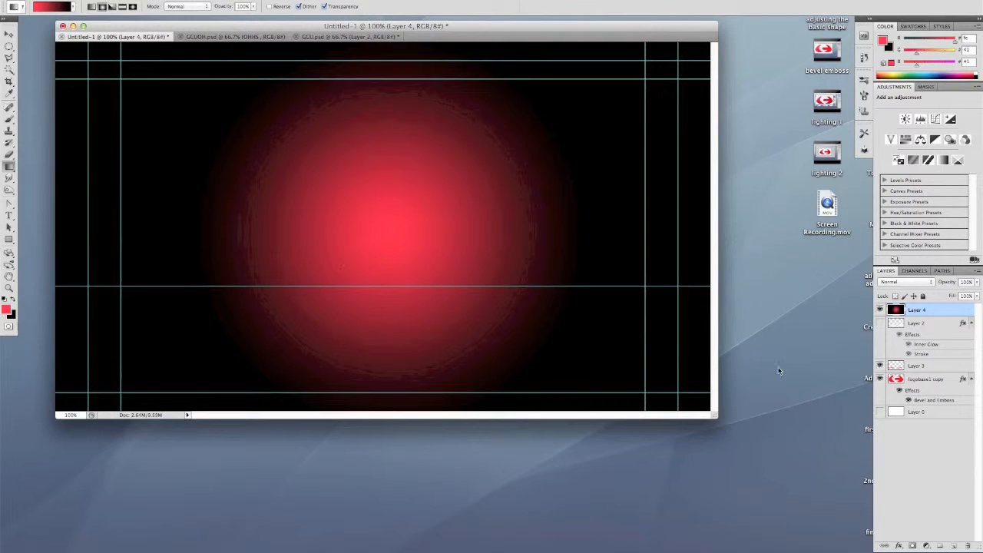
Set the gradient layer's blend mode to Overlay and compare the logo with that layer hidden and shown
{"action": "left_click", "coordinate": [879, 309]}
{"action": "left_click", "coordinate": [879, 309]}
{"action": "left_click", "coordinate": [932, 284]}
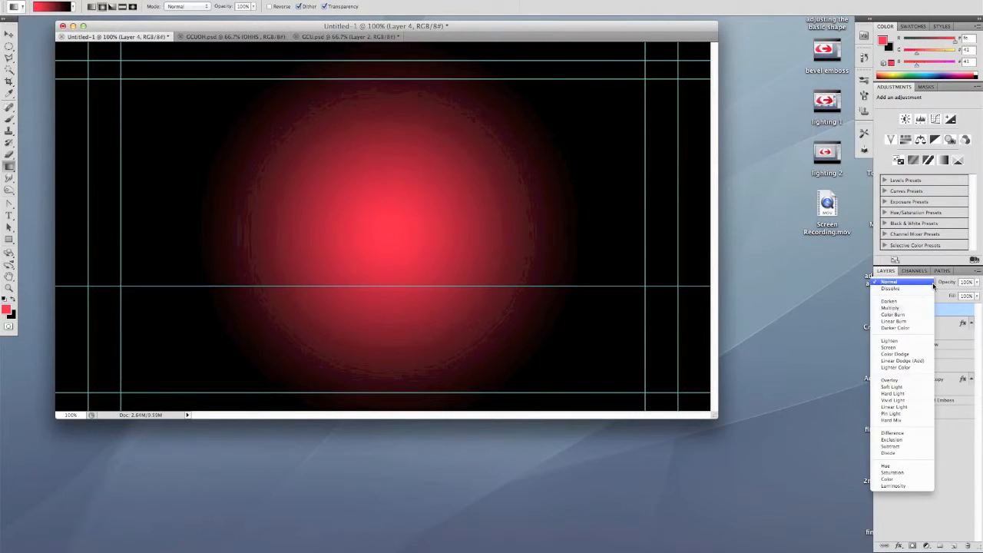
{"action": "left_click", "coordinate": [911, 380]}
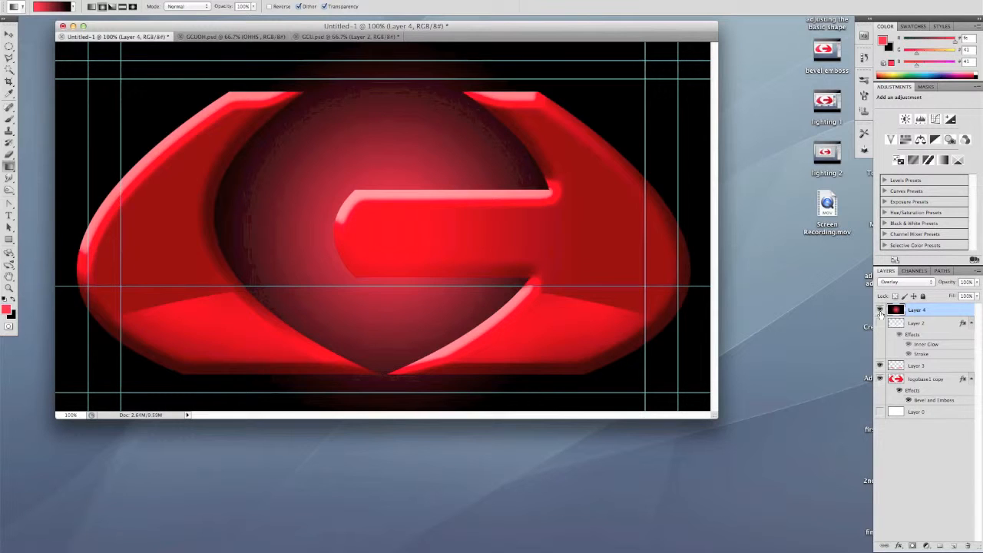
{"action": "left_click", "coordinate": [880, 310]}
{"action": "left_click", "coordinate": [880, 310]}
{"action": "left_click", "coordinate": [881, 311]}
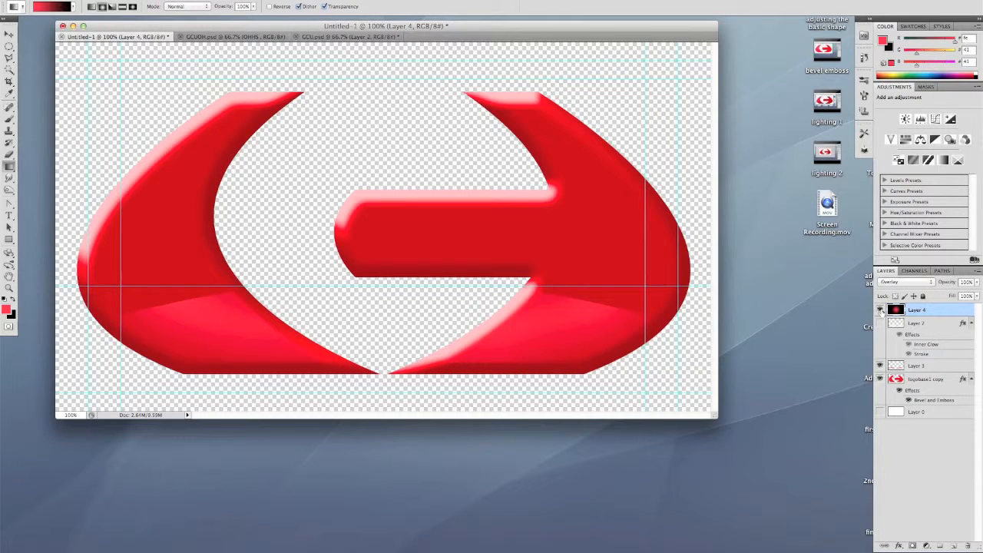
{"action": "left_click", "coordinate": [881, 310]}
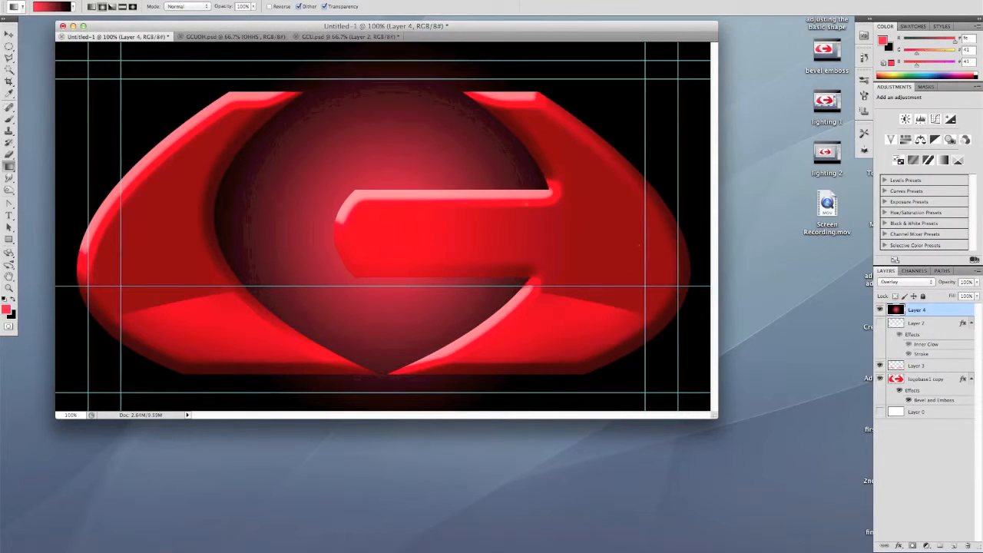
Try radial gradients of several sizes on the gradient layer, each starting near the inner end of the logo's crossbar
{"action": "left_click_drag", "start_coordinate": [383, 236], "coordinate": [407, 235]}
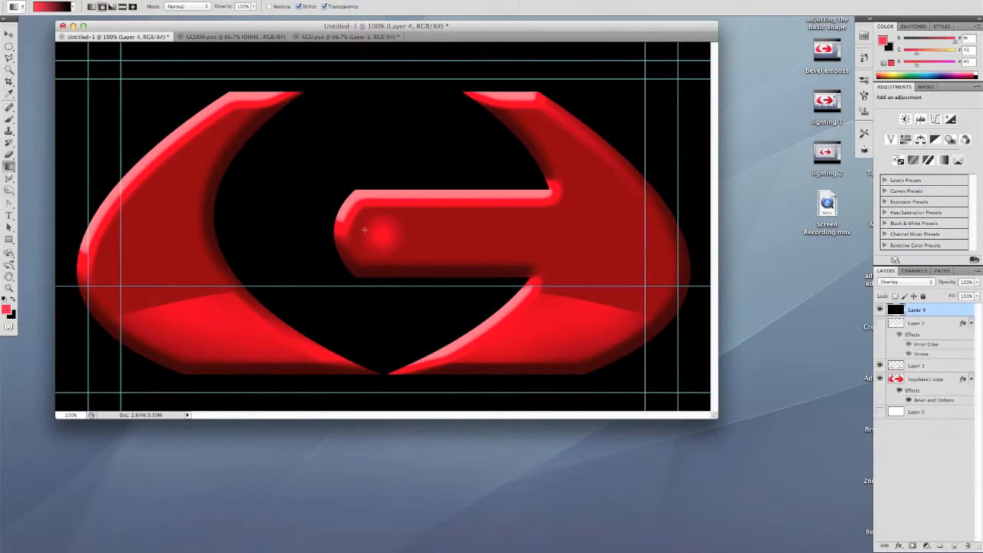
{"action": "left_click_drag", "start_coordinate": [383, 235], "coordinate": [518, 234]}
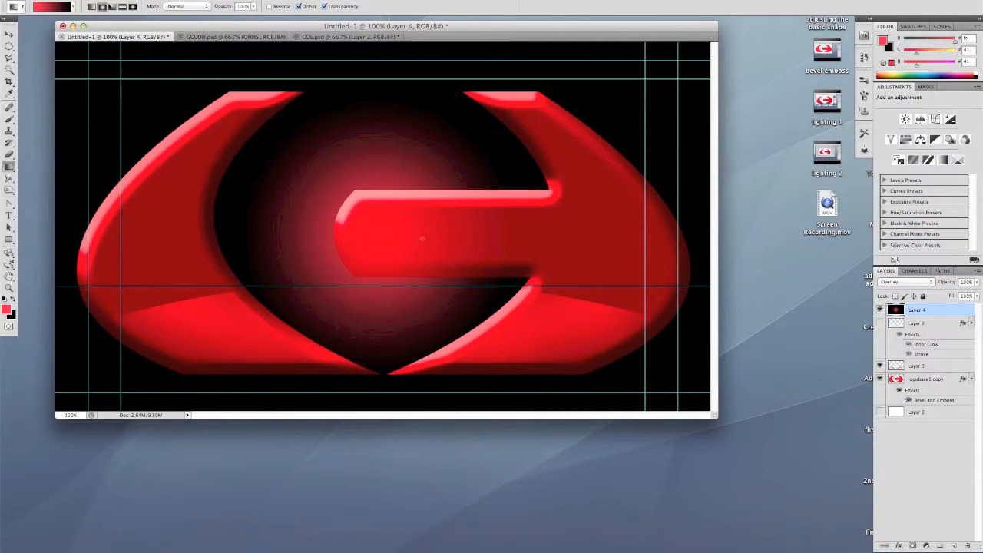
{"action": "left_click_drag", "start_coordinate": [377, 237], "coordinate": [567, 235]}
{"action": "left_click_drag", "start_coordinate": [394, 232], "coordinate": [605, 230]}
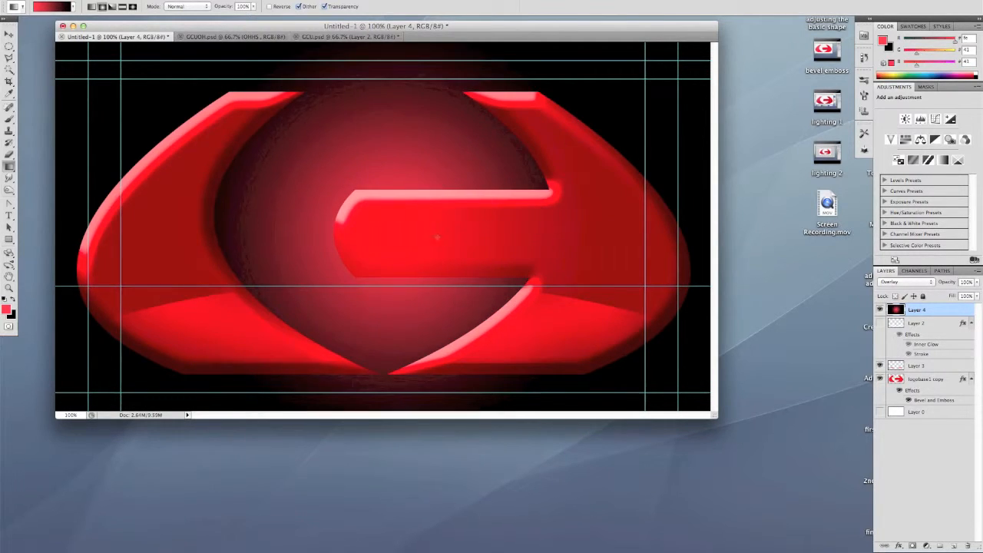
{"action": "left_click_drag", "start_coordinate": [377, 234], "coordinate": [649, 244]}
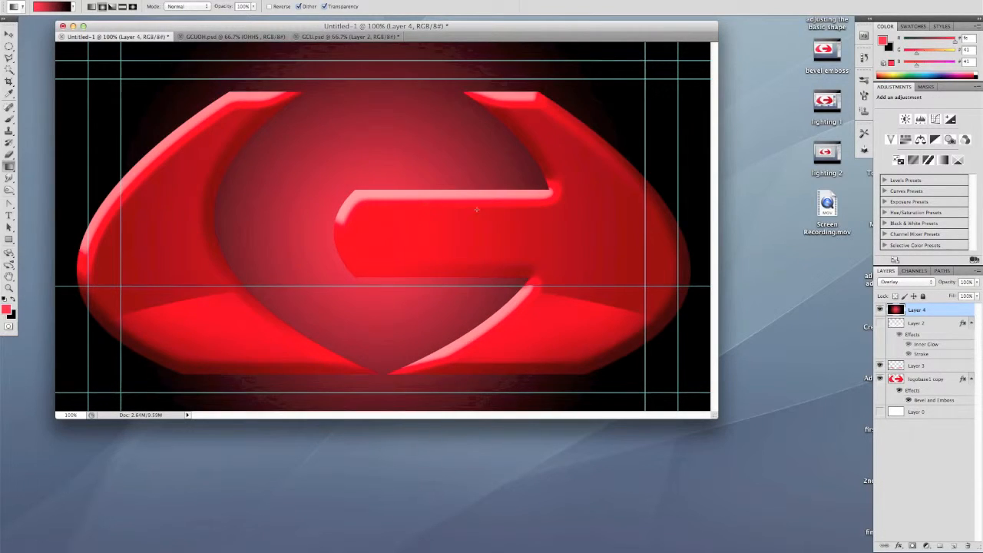
{"action": "left_click_drag", "start_coordinate": [384, 232], "coordinate": [529, 228]}
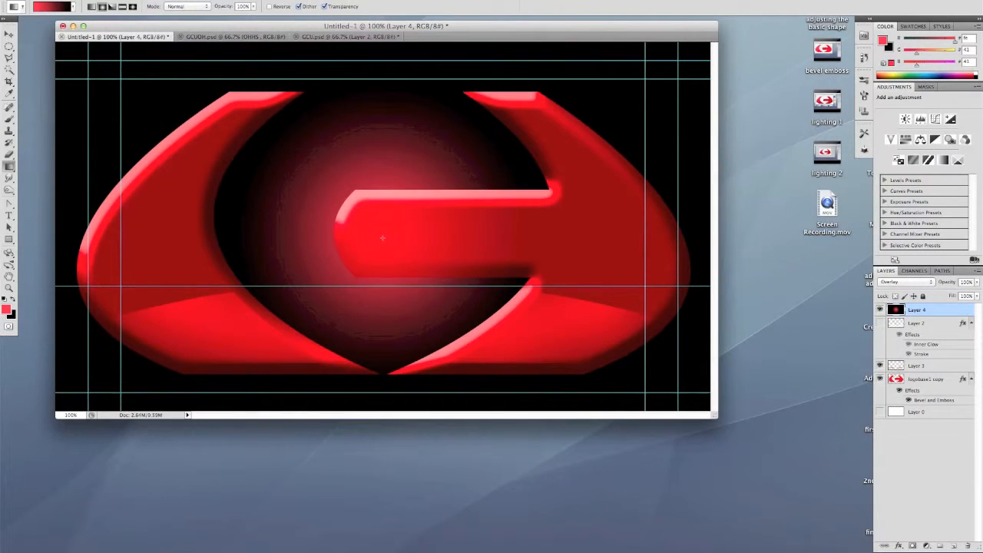
Try the radial gradient's centre below the crossbar, near the logo's upper edge, near its base, and just under the crossbar's middle
{"action": "left_click_drag", "start_coordinate": [376, 273], "coordinate": [562, 270]}
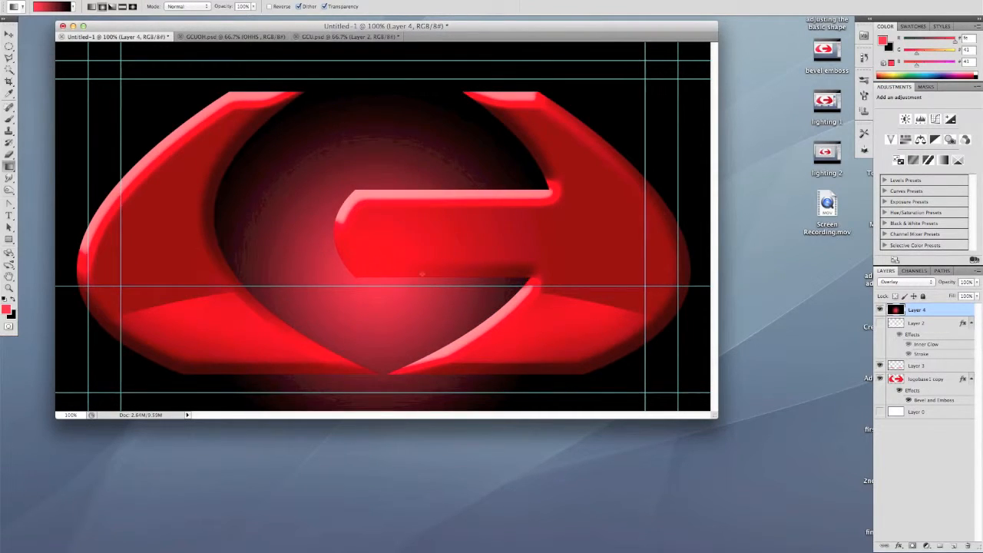
{"action": "left_click_drag", "start_coordinate": [381, 122], "coordinate": [619, 120]}
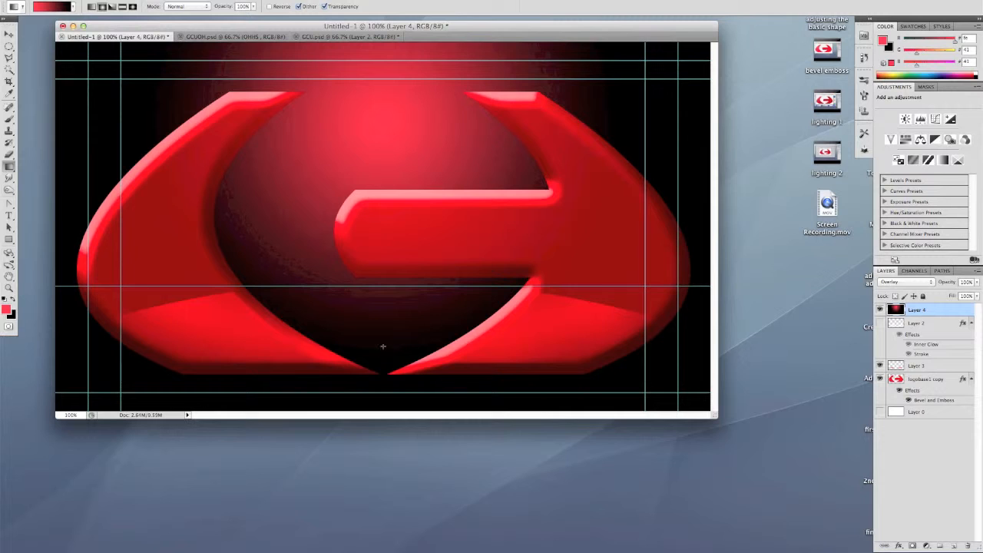
{"action": "left_click_drag", "start_coordinate": [382, 342], "coordinate": [656, 343]}
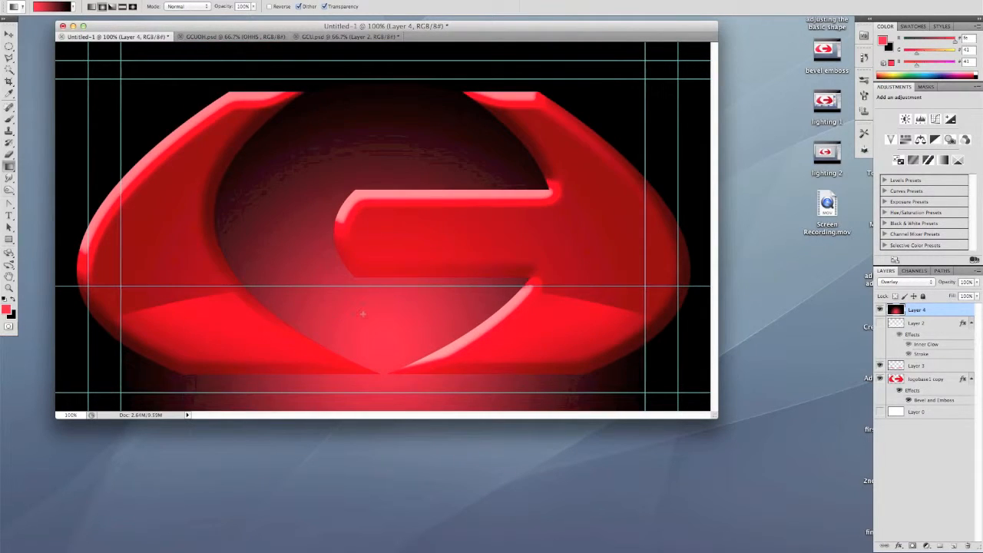
{"action": "left_click_drag", "start_coordinate": [386, 256], "coordinate": [463, 257]}
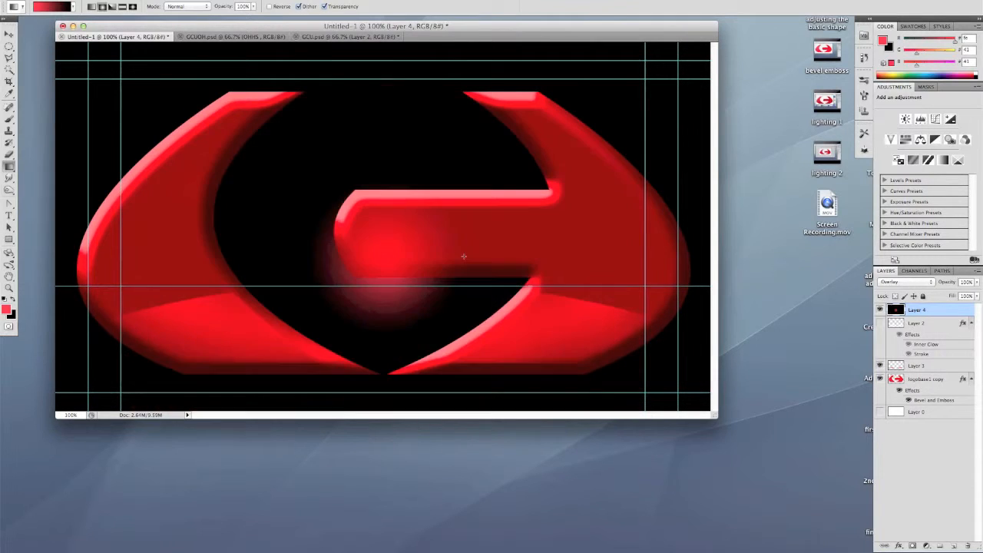
{"action": "left_click_drag", "start_coordinate": [382, 255], "coordinate": [527, 255]}
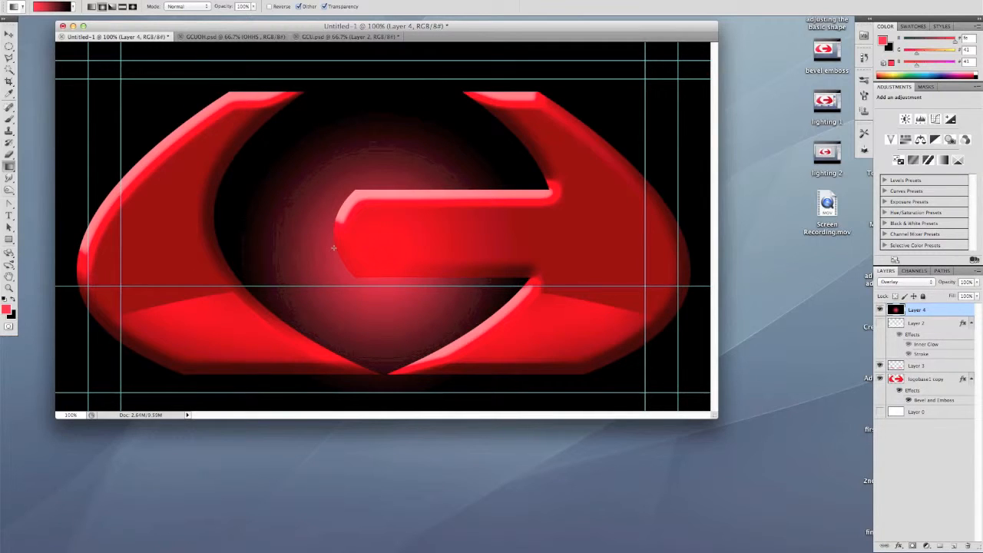
Trim the gradient layer to the logo with a Magic Wand selection from logobase1 copy, deselect, and compare the layer hidden and shown
{"action": "left_click", "coordinate": [934, 388]}
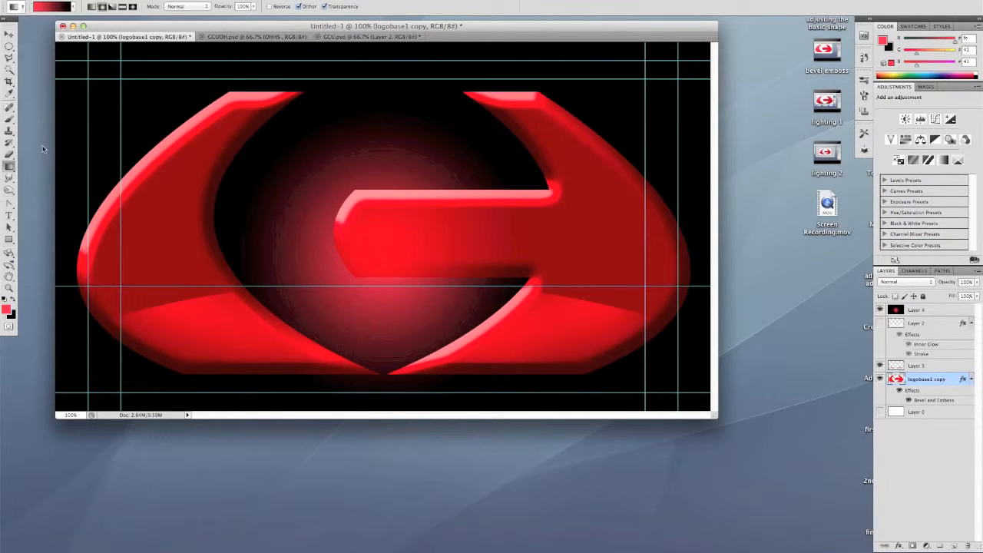
{"action": "left_click", "coordinate": [10, 70]}
{"action": "left_click", "coordinate": [134, 105]}
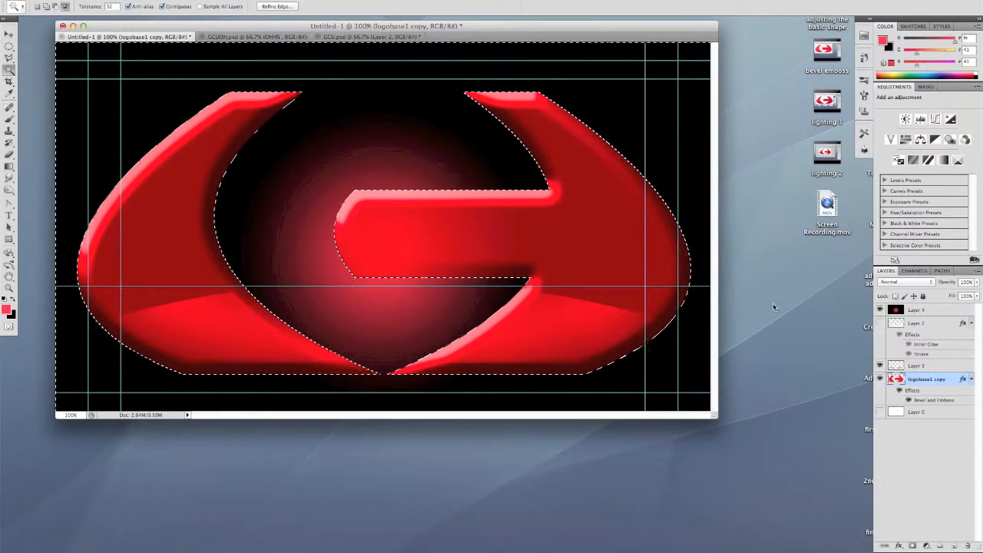
{"action": "left_click", "coordinate": [949, 310]}
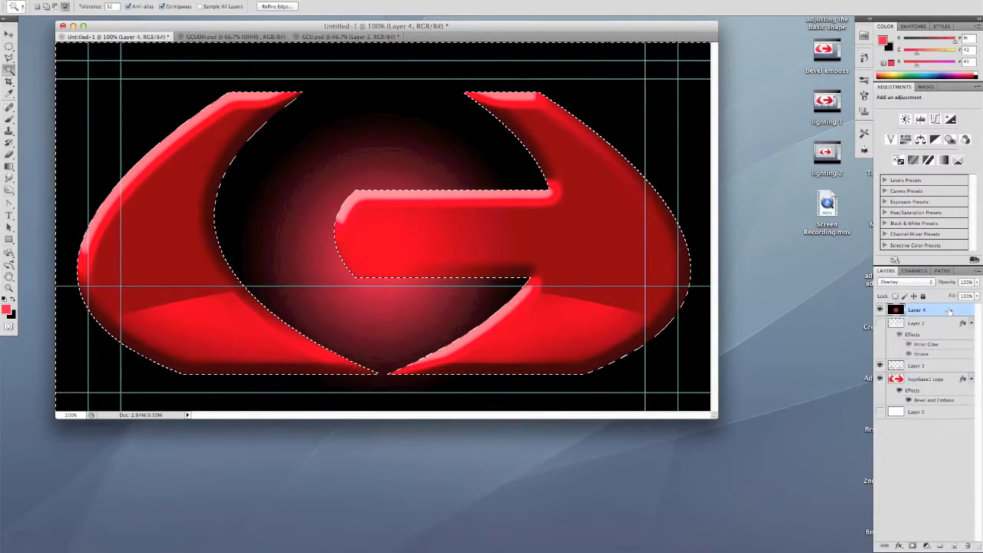
{"action": "key", "text": "Delete"}
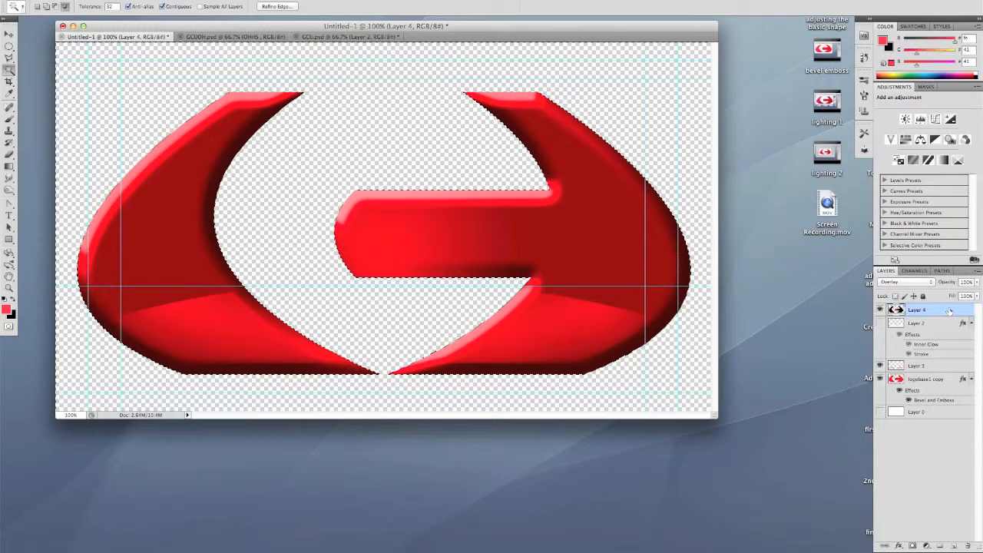
{"action": "key", "text": "super+d"}
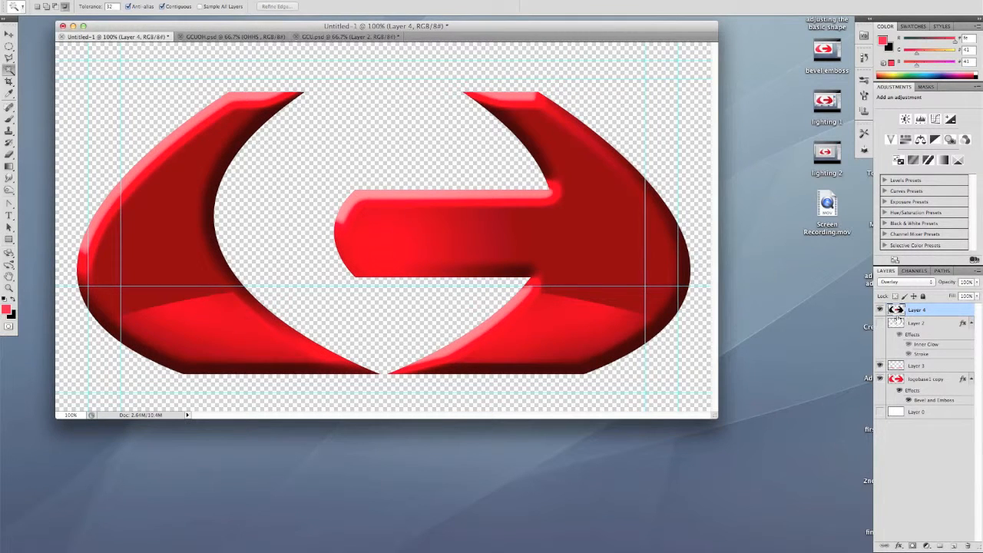
{"action": "left_click", "coordinate": [880, 309]}
{"action": "left_click", "coordinate": [881, 309]}
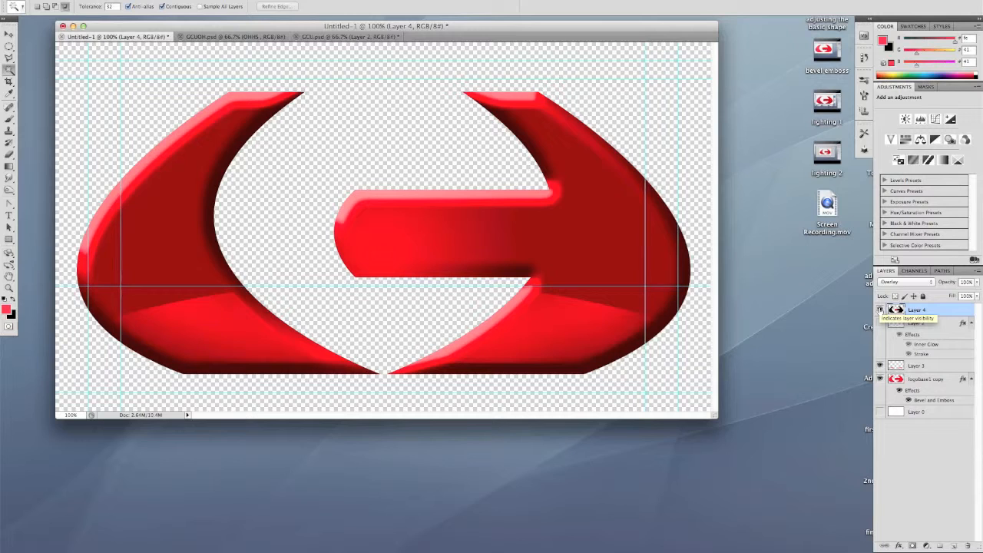
{"action": "left_click", "coordinate": [880, 309]}
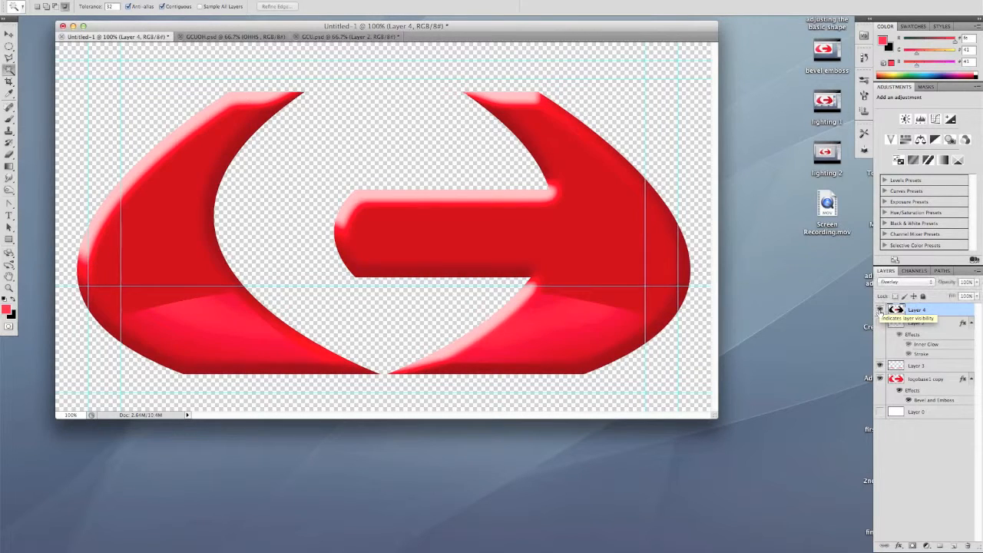
{"action": "left_click", "coordinate": [880, 310]}
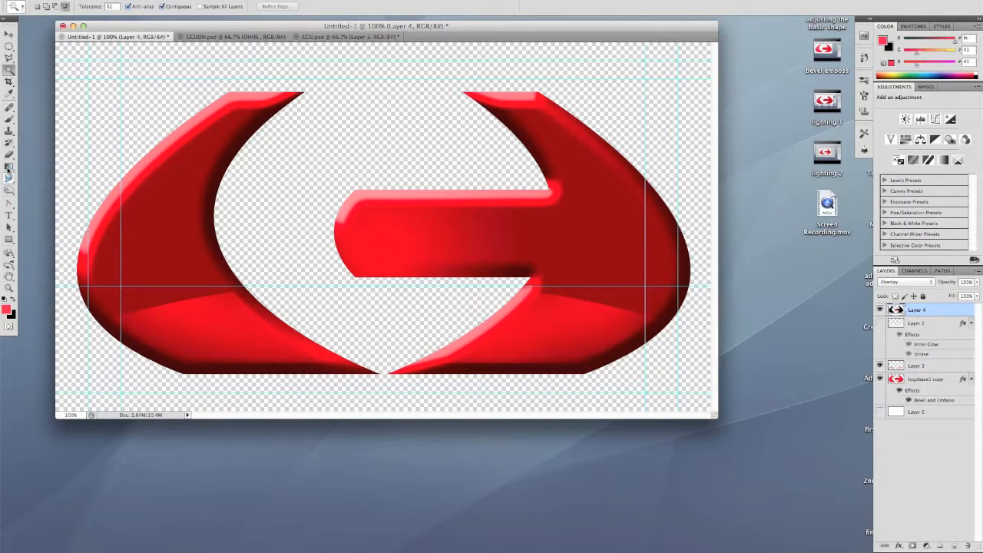
Redraw the radial gradient over the whole gradient layer, from the inner part of the crossbar outward past where it joins the arc
{"action": "left_click", "coordinate": [10, 167]}
{"action": "left_click_drag", "start_coordinate": [385, 236], "coordinate": [569, 232]}
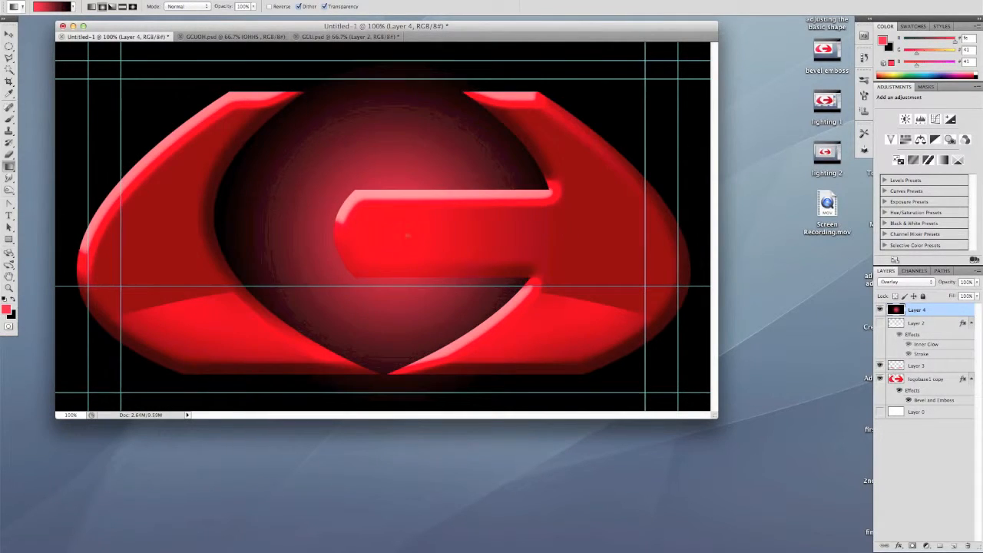
{"action": "left_click_drag", "start_coordinate": [397, 236], "coordinate": [588, 234]}
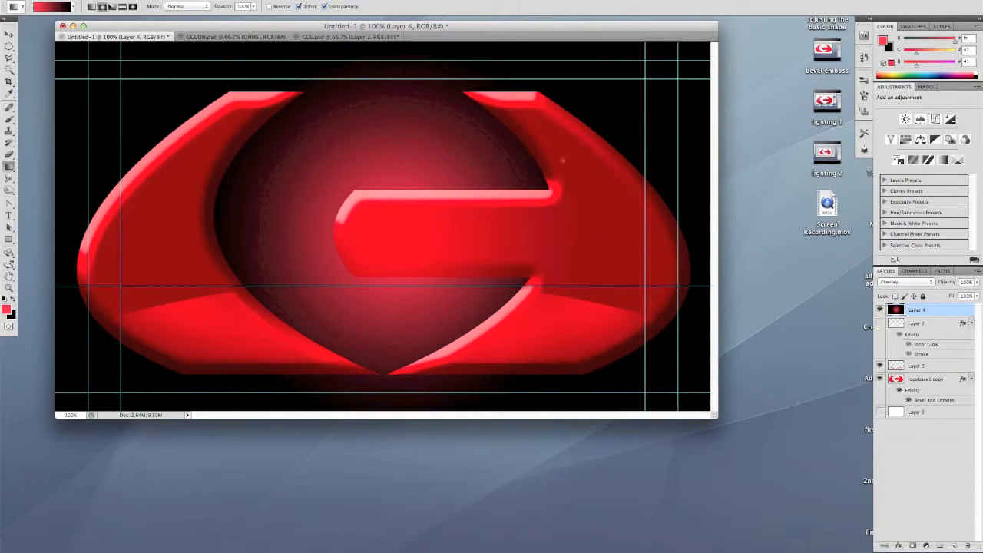
Select the empty area around the logo on logobase1 copy with the Magic Wand, delete it from the gradient layer, and deselect
{"action": "left_click", "coordinate": [938, 379]}
{"action": "left_click", "coordinate": [10, 68]}
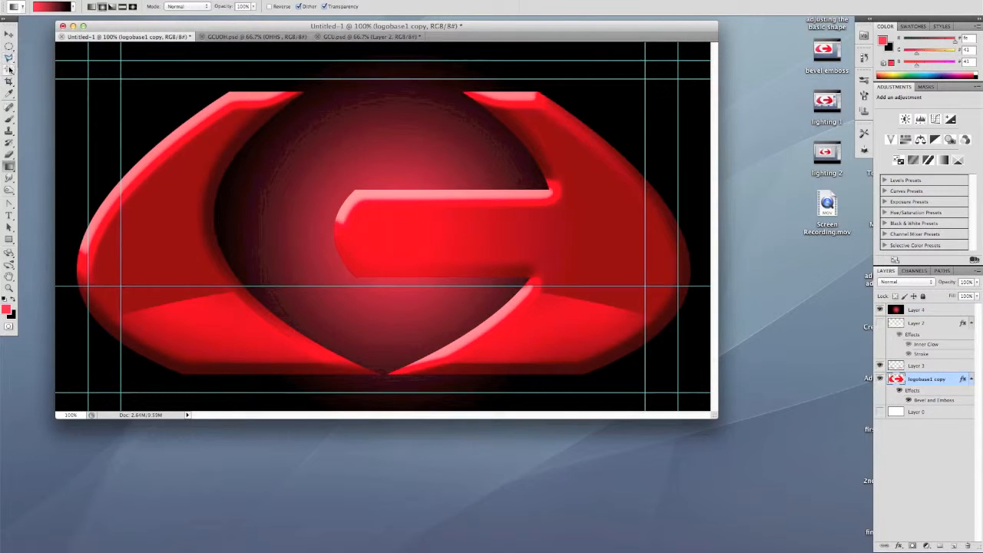
{"action": "left_click", "coordinate": [99, 102]}
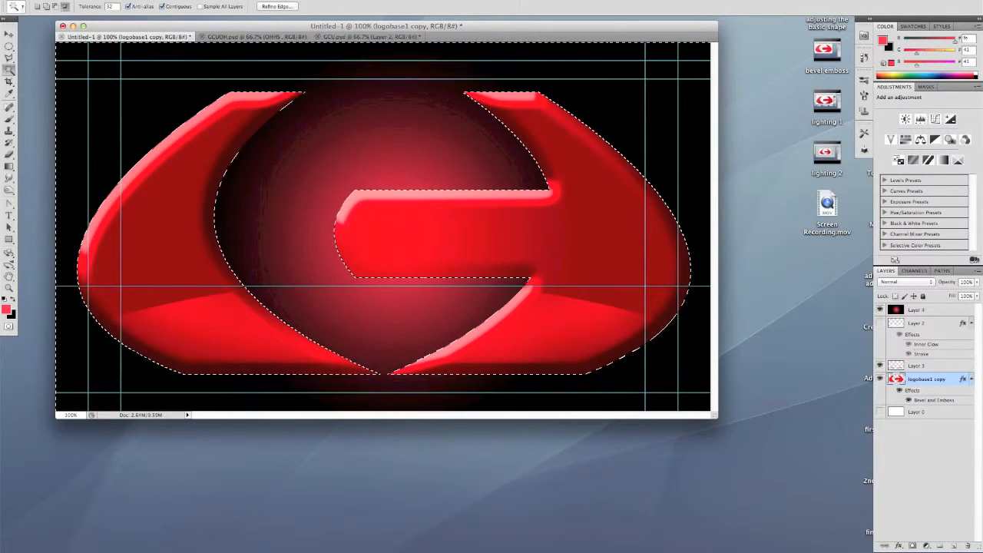
{"action": "left_click", "coordinate": [953, 310]}
{"action": "key", "text": "Delete"}
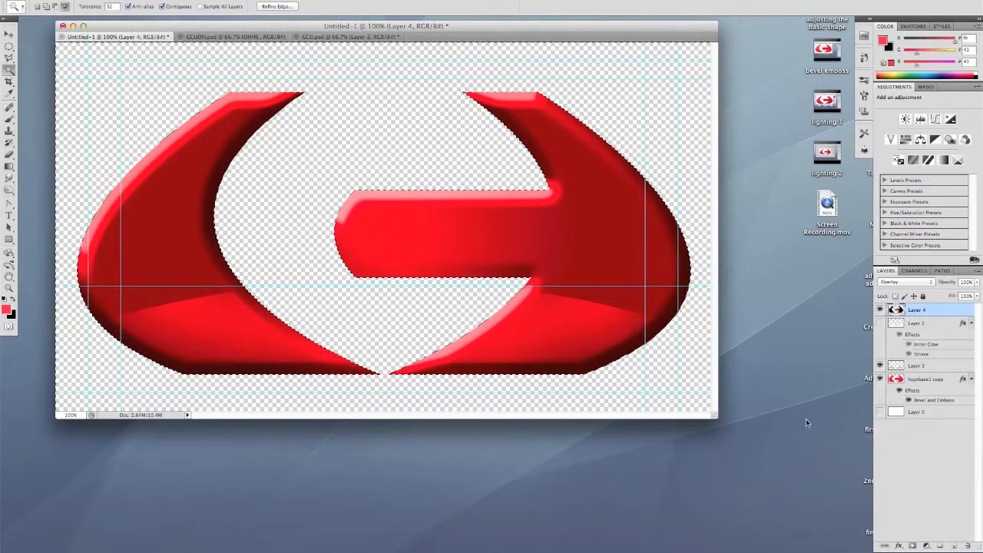
{"action": "key", "text": "super+d"}
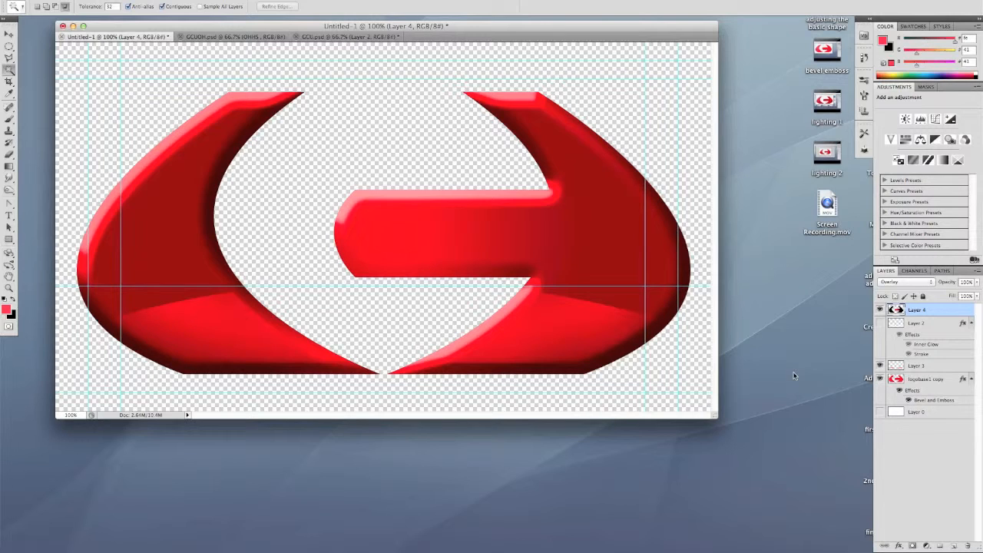
Hide Layer 3, which holds the lighter highlight across the logo's lower part
{"action": "left_click", "coordinate": [880, 367]}
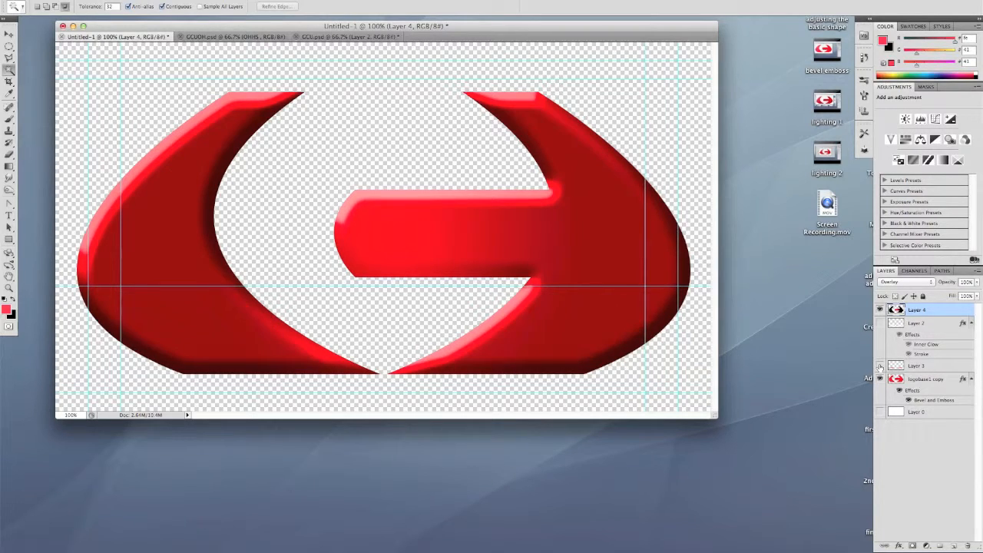
Compare the Layer 2 and Layer 3 highlights across the logo's lower part by toggling their visibility, leaving Layer 3 shown and Layer 2 hidden
{"action": "left_click", "coordinate": [880, 323]}
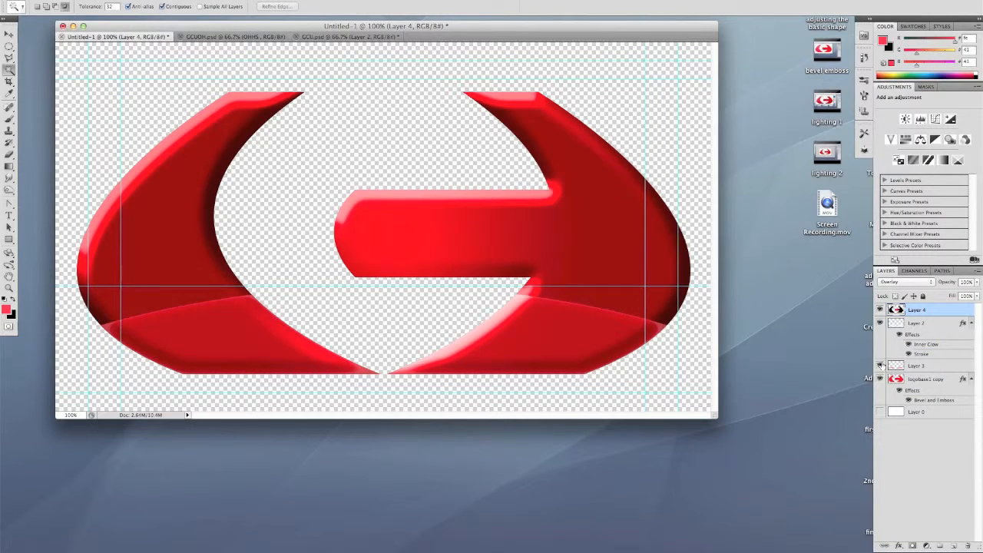
{"action": "left_click", "coordinate": [880, 366]}
{"action": "left_click", "coordinate": [880, 323]}
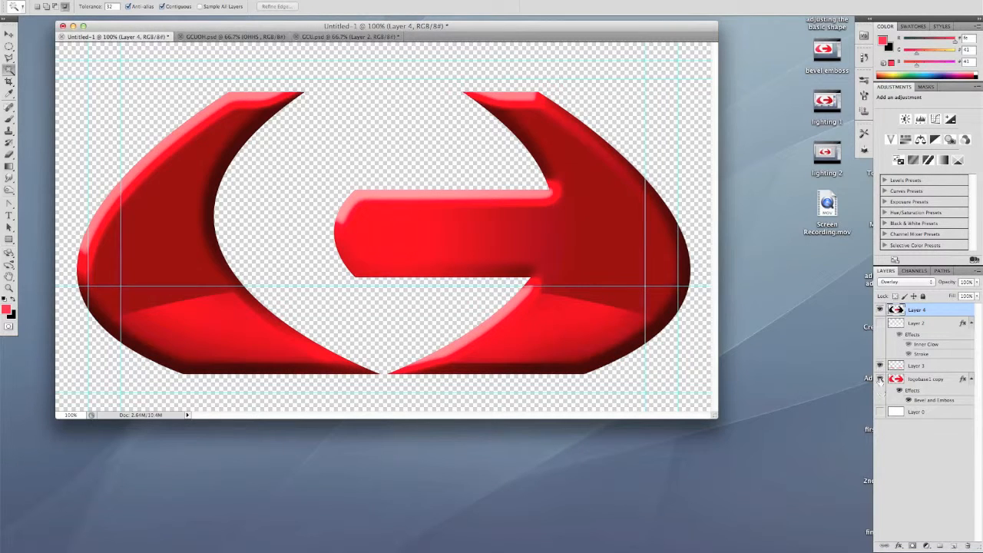
{"action": "left_click", "coordinate": [881, 365]}
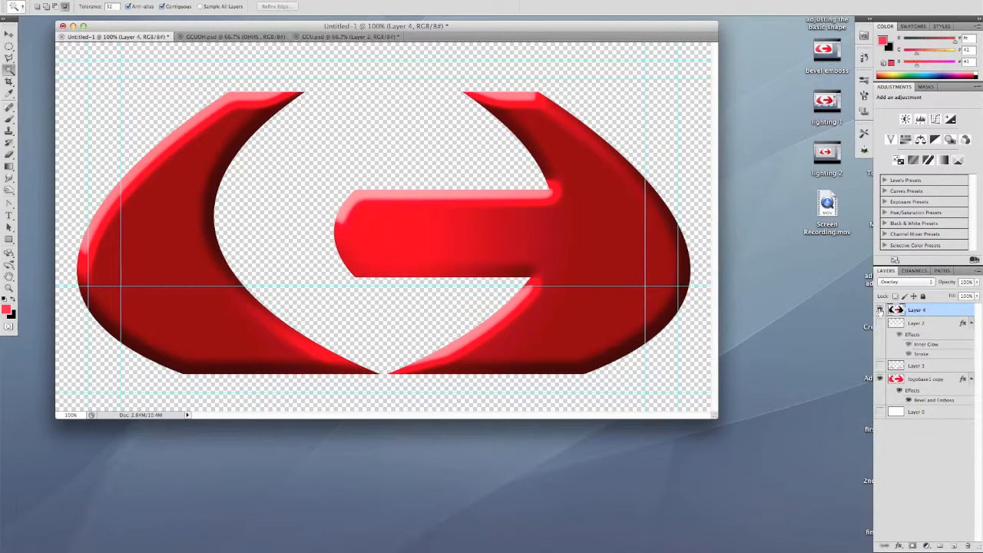
{"action": "left_click", "coordinate": [881, 323]}
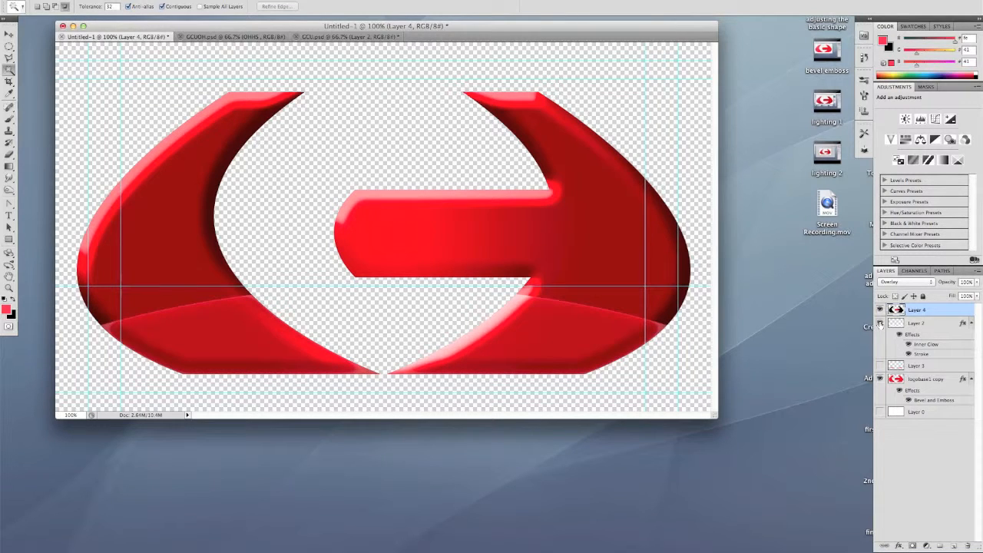
{"action": "left_click", "coordinate": [880, 323]}
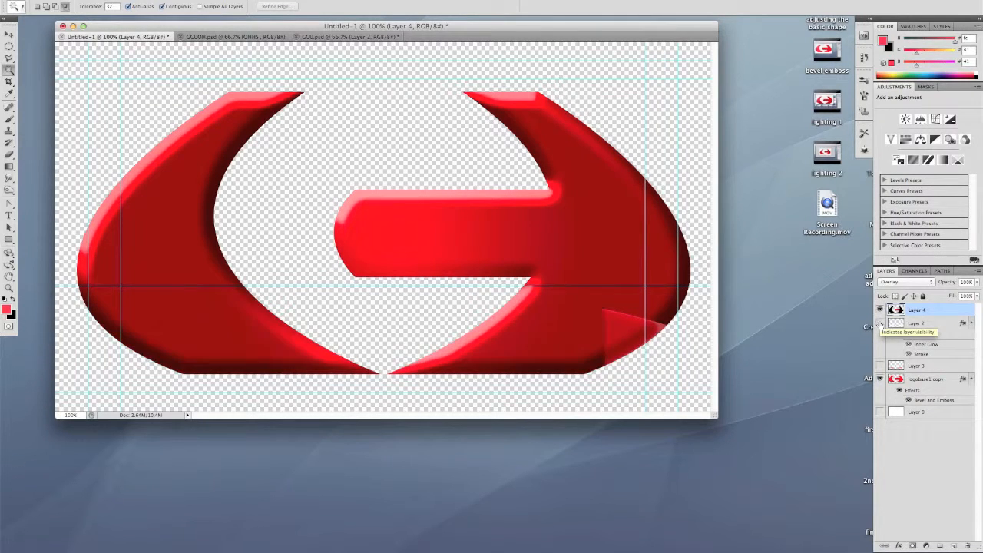
{"action": "left_click", "coordinate": [881, 366]}
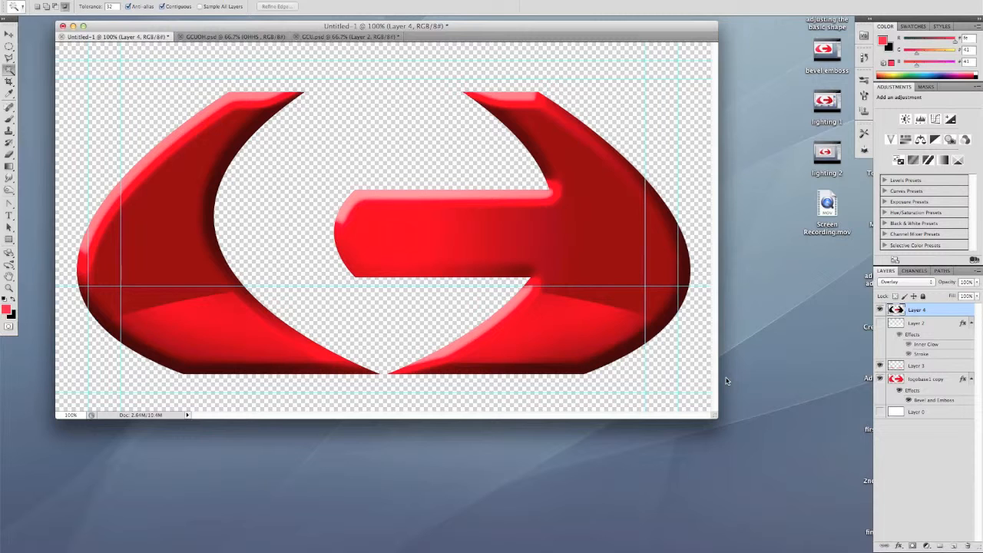